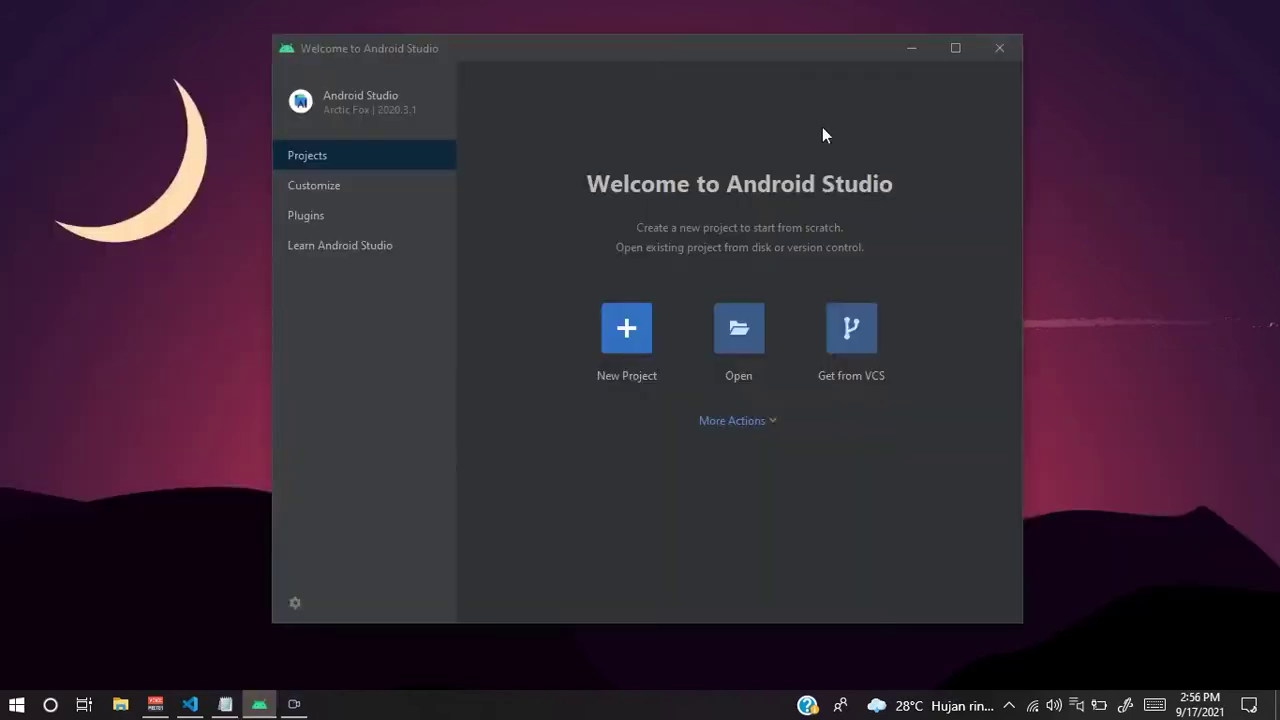
# - Start a new project and look through the Phone and Tablet activity templates
pyautogui.moveTo(737, 53)
pyautogui.mouseDown()
pyautogui.moveTo(745, 80)
pyautogui.moveTo(724, 73)
pyautogui.mouseUp()
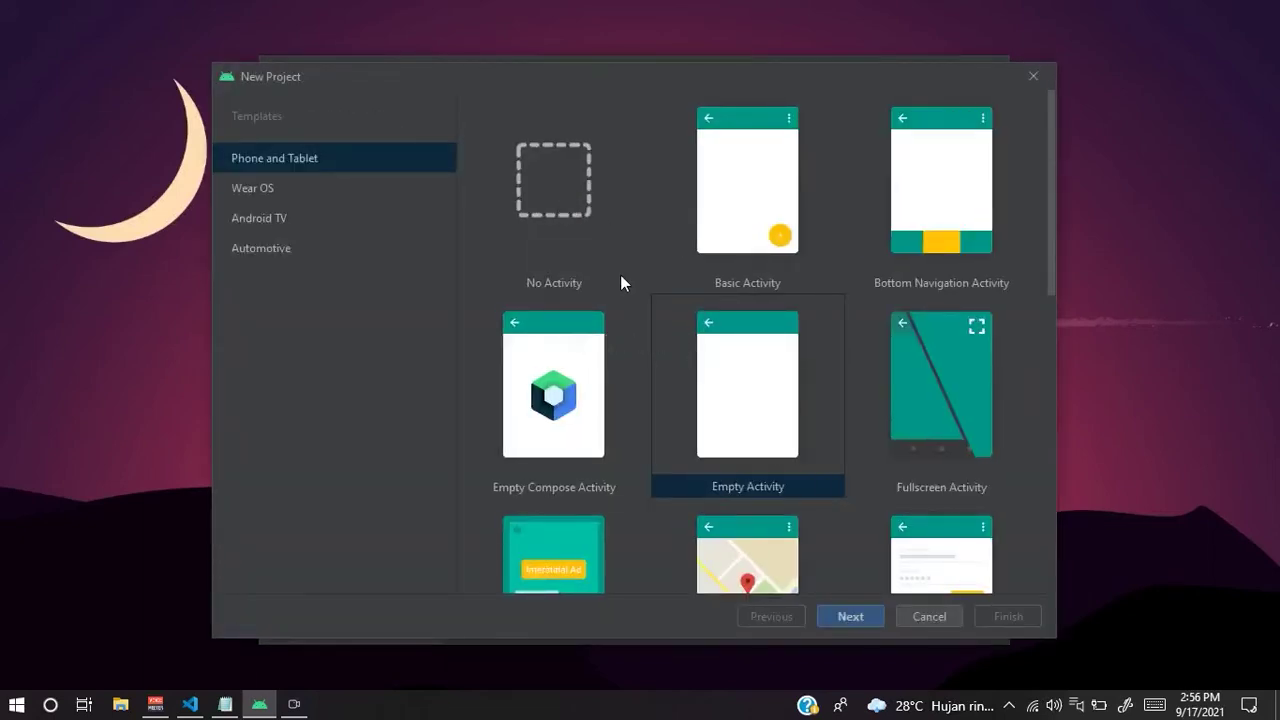
pyautogui.scroll(-5, 625, 279)
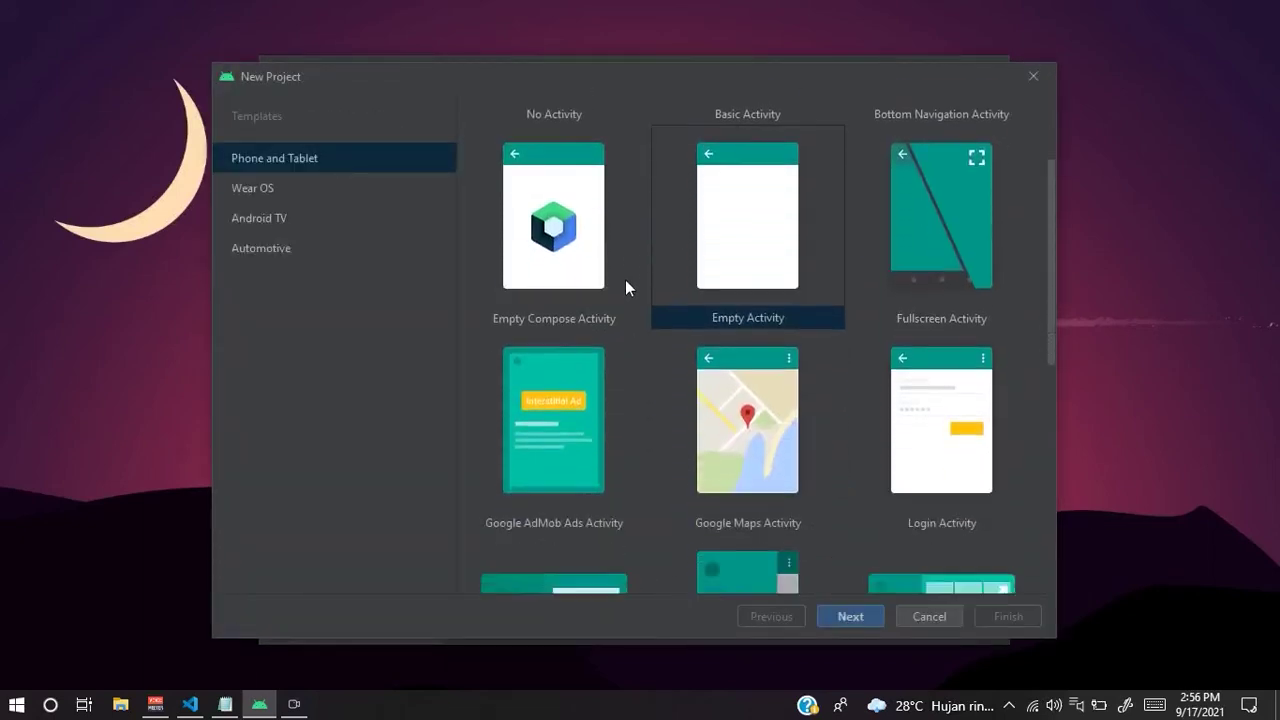
pyautogui.scroll(4, 625, 290)
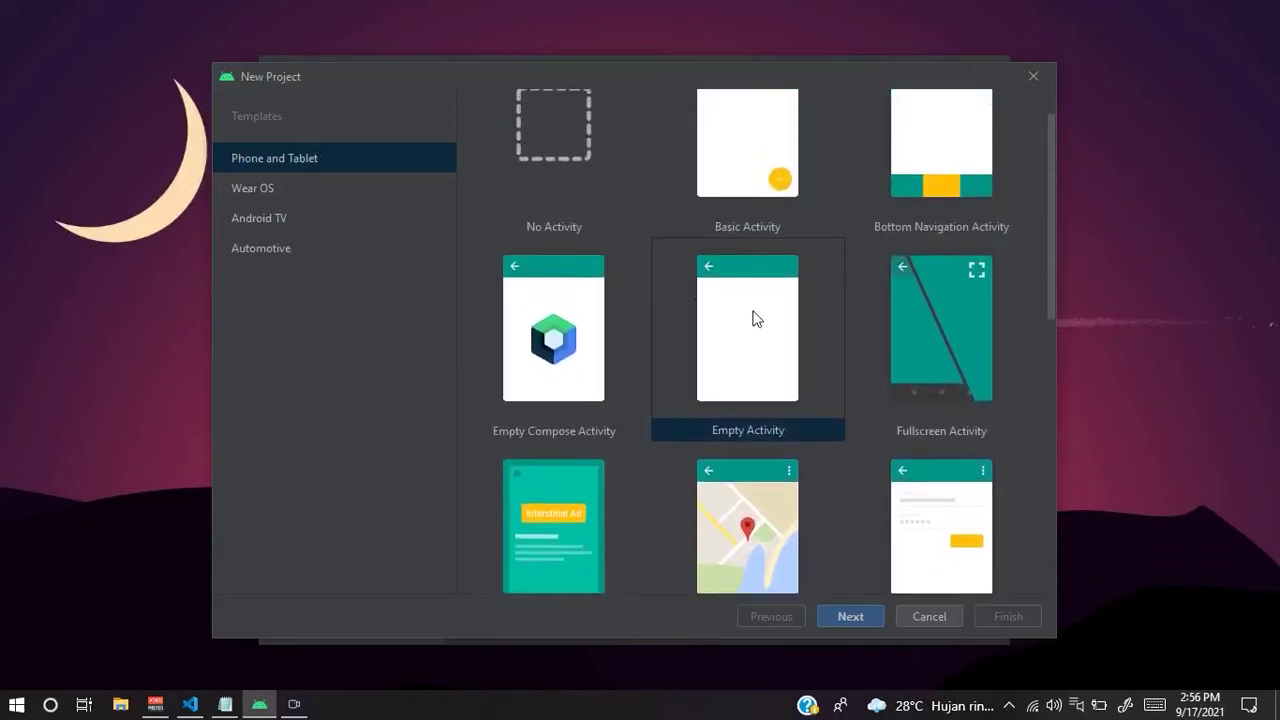
pyautogui.scroll(-10, 757, 318)
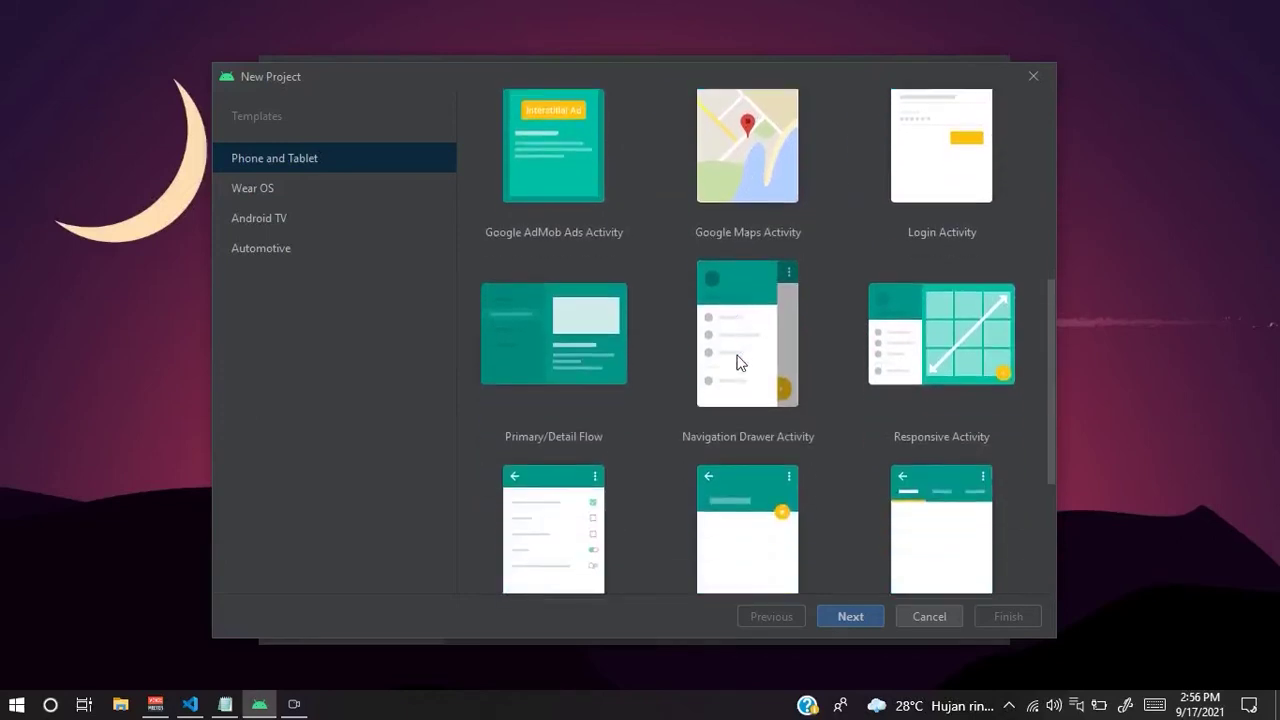
pyautogui.scroll(-3, 800, 350)
pyautogui.scroll(5, 803, 440)
pyautogui.scroll(2, 805, 443)
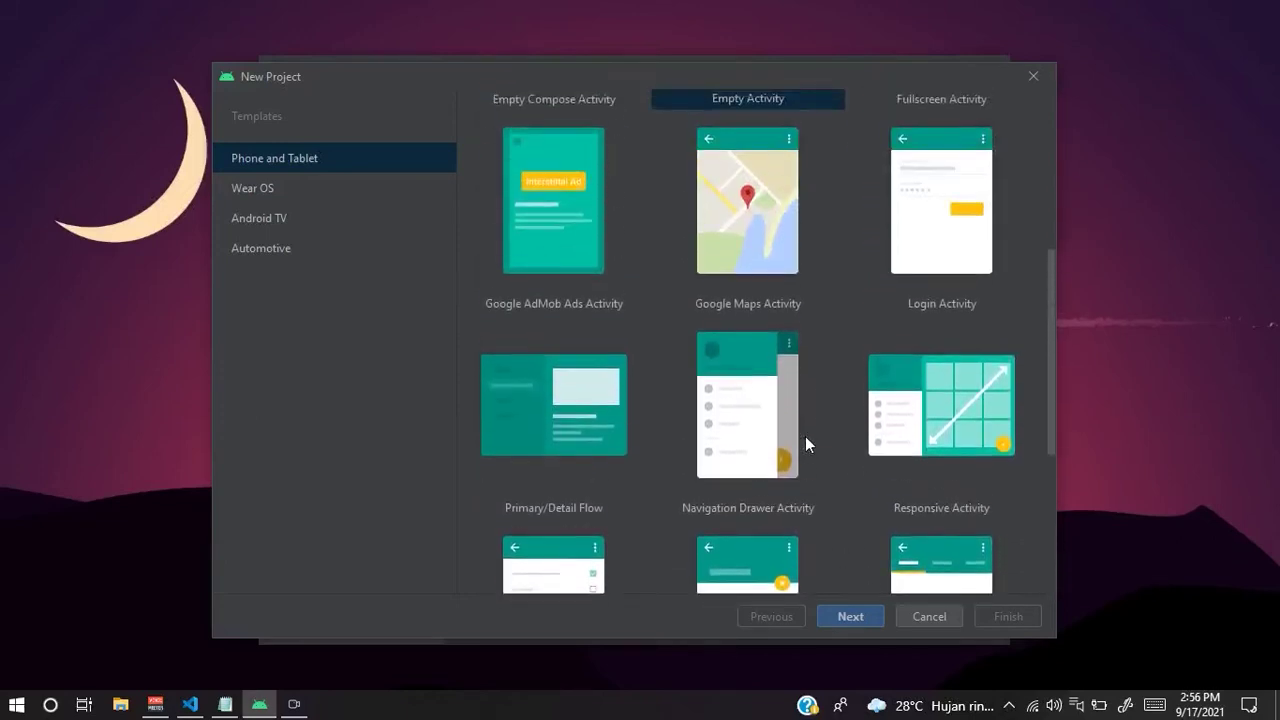
pyautogui.scroll(4, 805, 436)
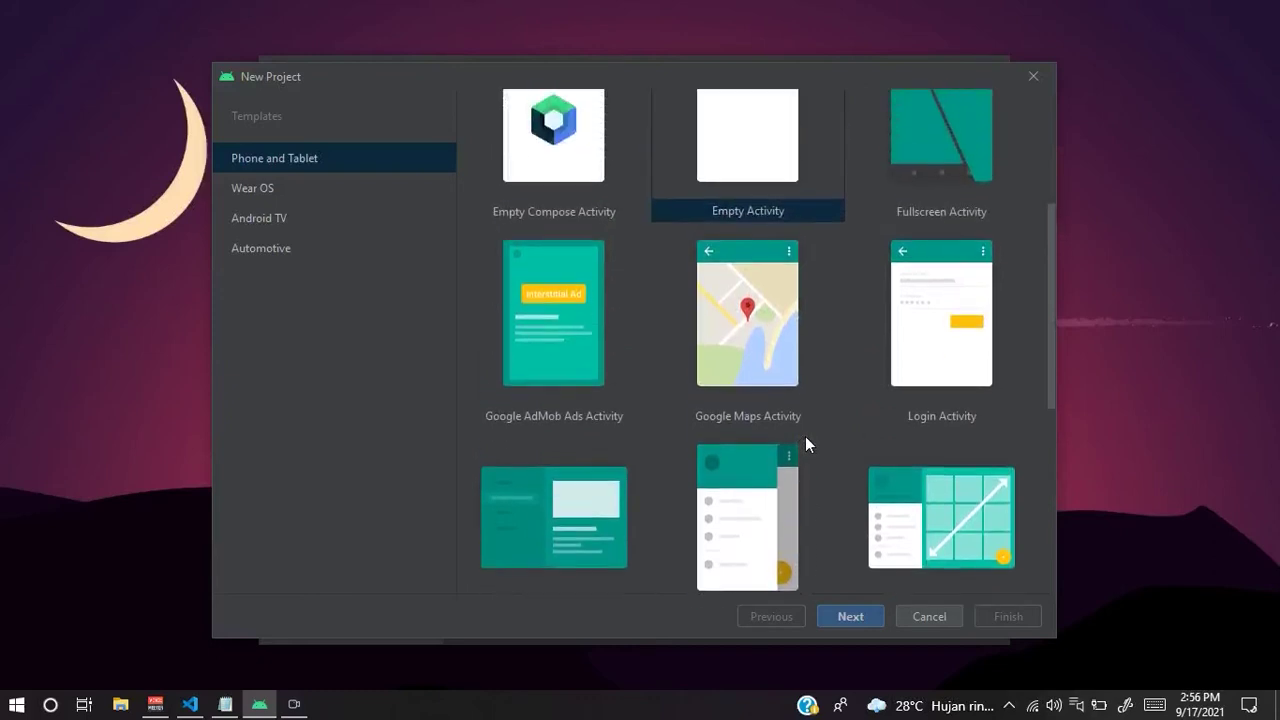
pyautogui.scroll(5, 811, 435)
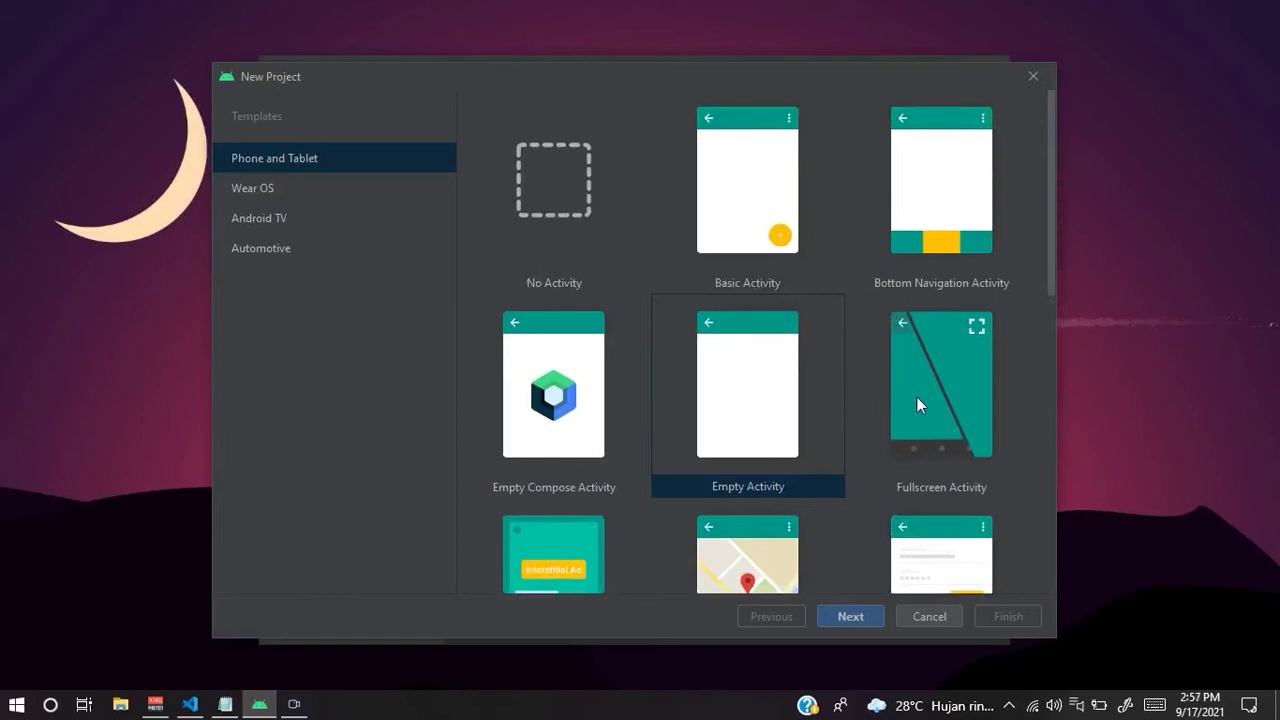
pyautogui.click(1023, 352)
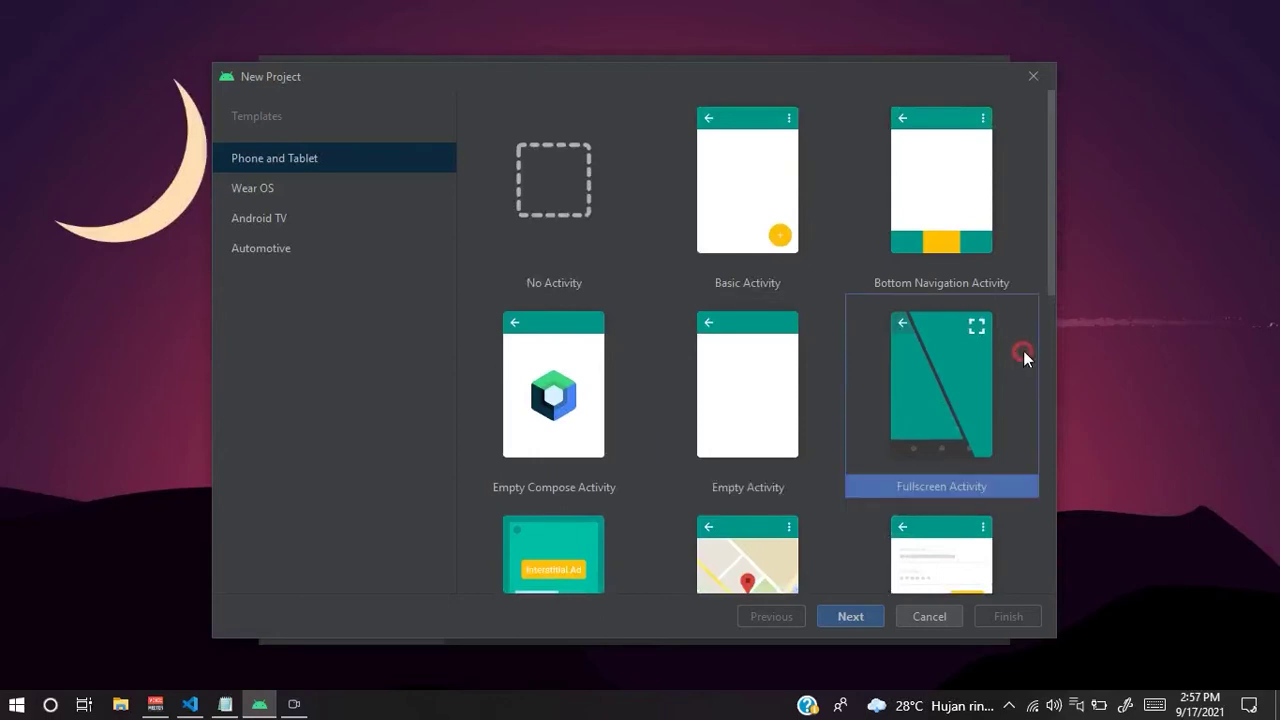
pyautogui.click(735, 380)
pyautogui.click(695, 207)
pyautogui.click(592, 372)
pyautogui.click(775, 203)
pyautogui.click(732, 398)
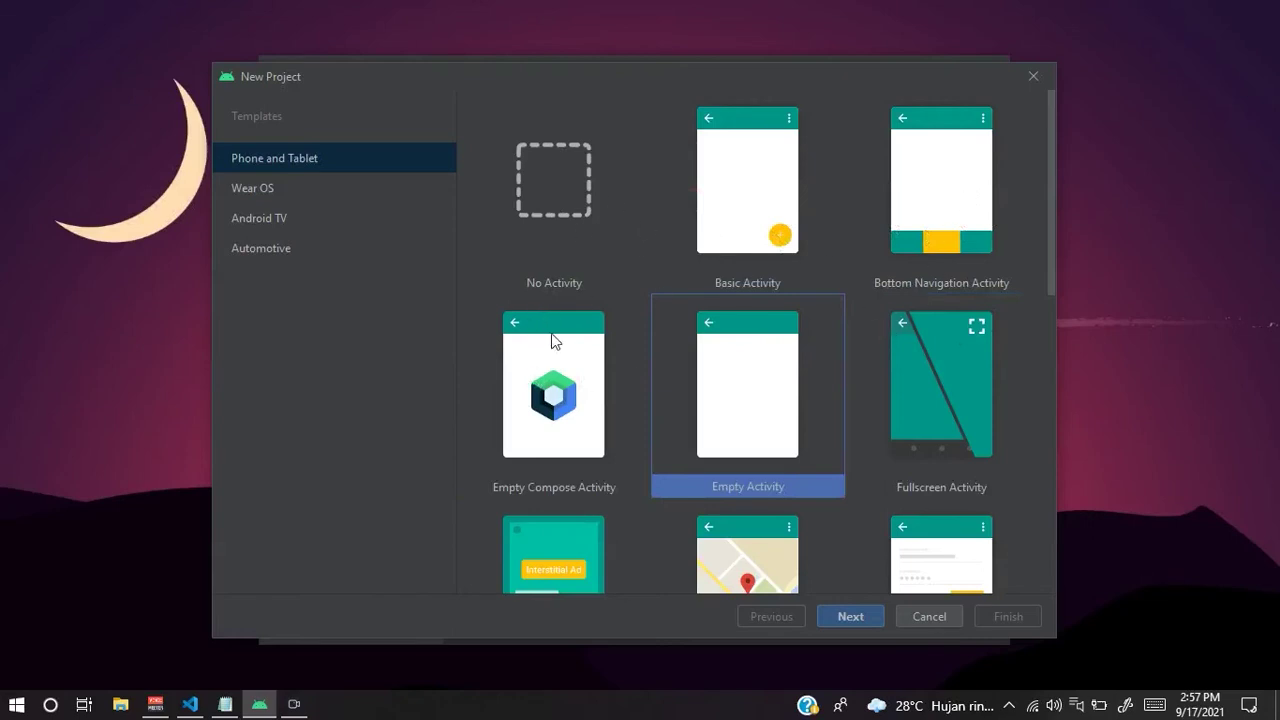
pyautogui.click(1020, 228)
# - Choose the Empty Activity template and proceed to the project configuration
pyautogui.click(745, 378)
pyautogui.scroll(-2, 790, 374)
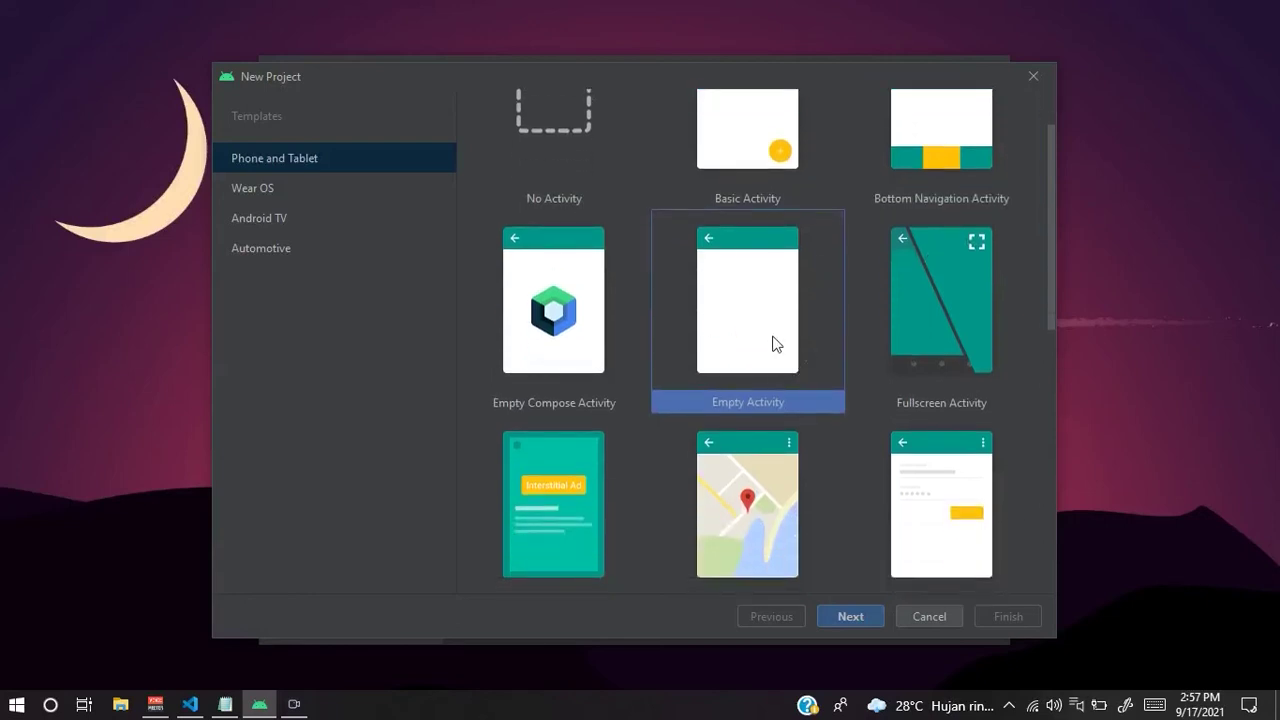
pyautogui.scroll(2, 773, 338)
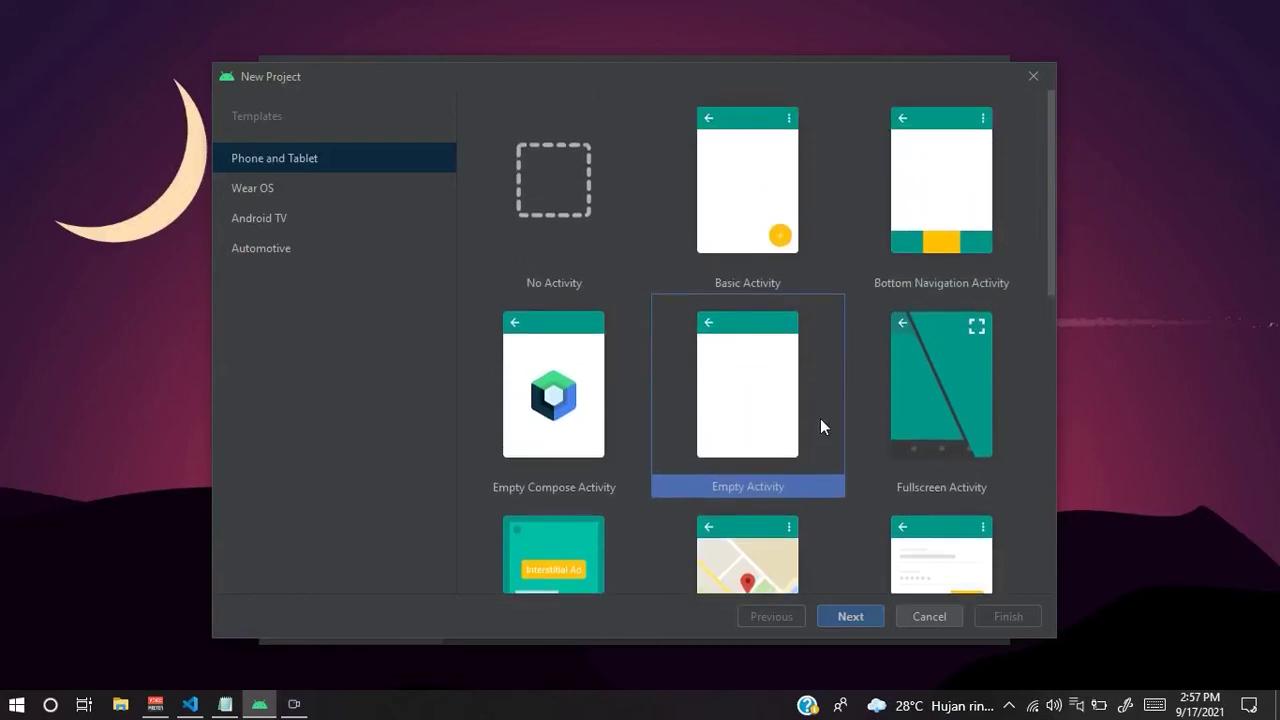
pyautogui.scroll(-1, 785, 413)
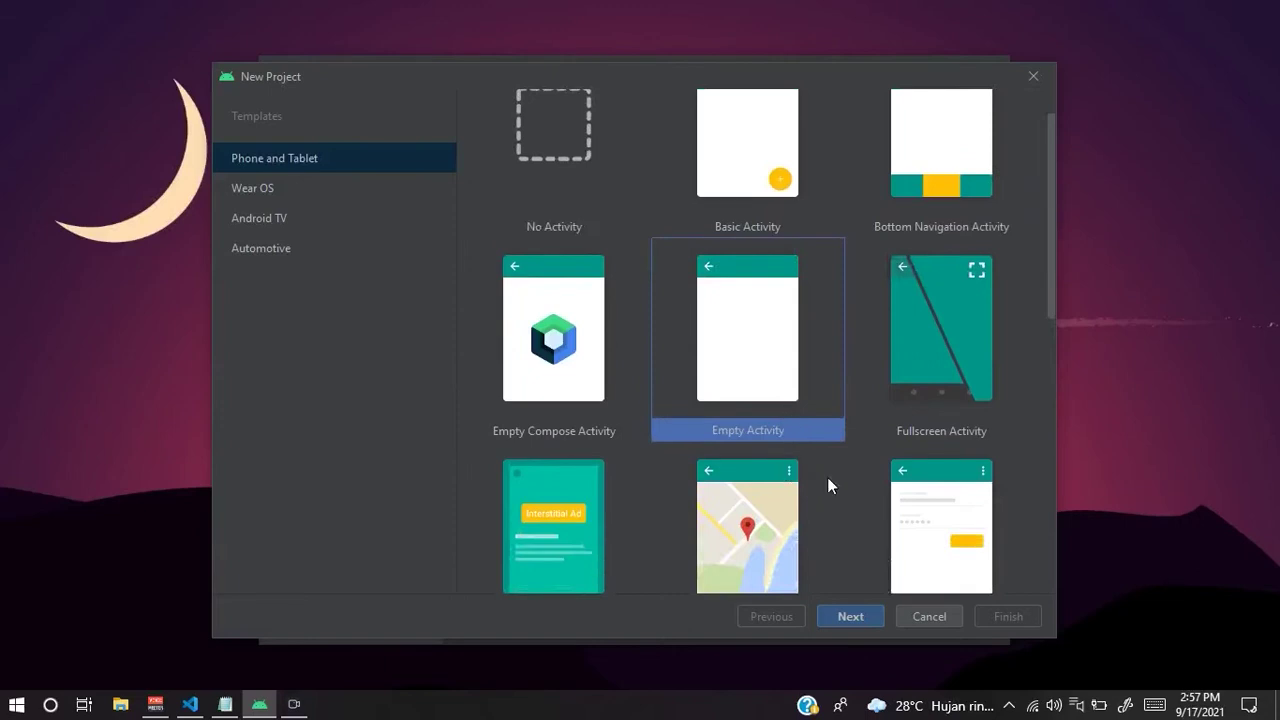
pyautogui.click(852, 615)
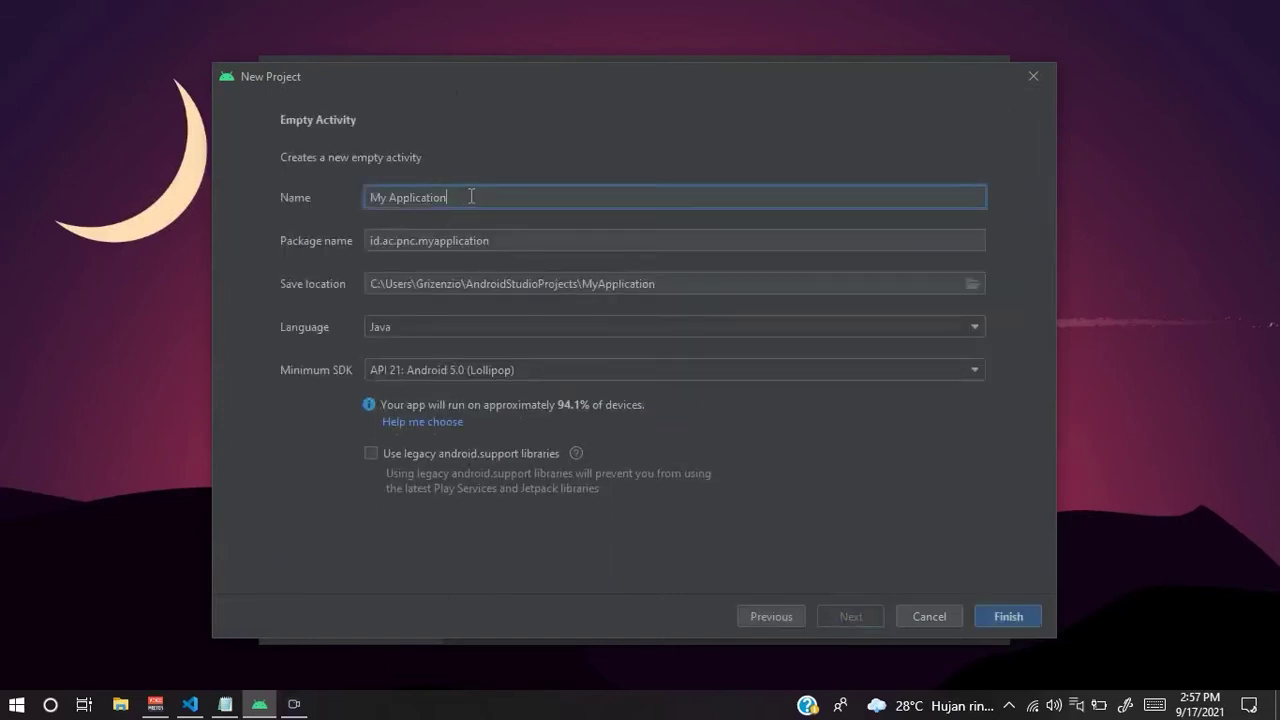
# - Name the project Absensi and replace the package name's prefix with com, giving com.absensi
pyautogui.moveTo(469, 196); pyautogui.dragTo(315, 179)
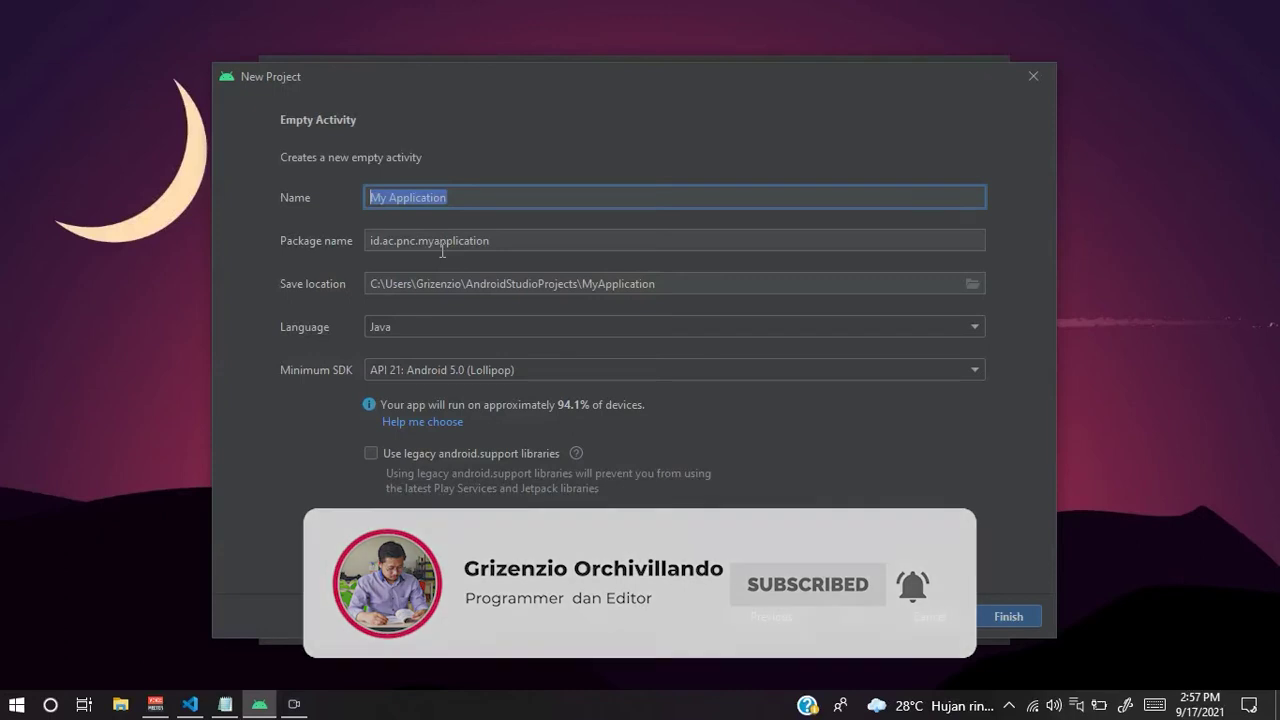
pyautogui.write('Absensi')
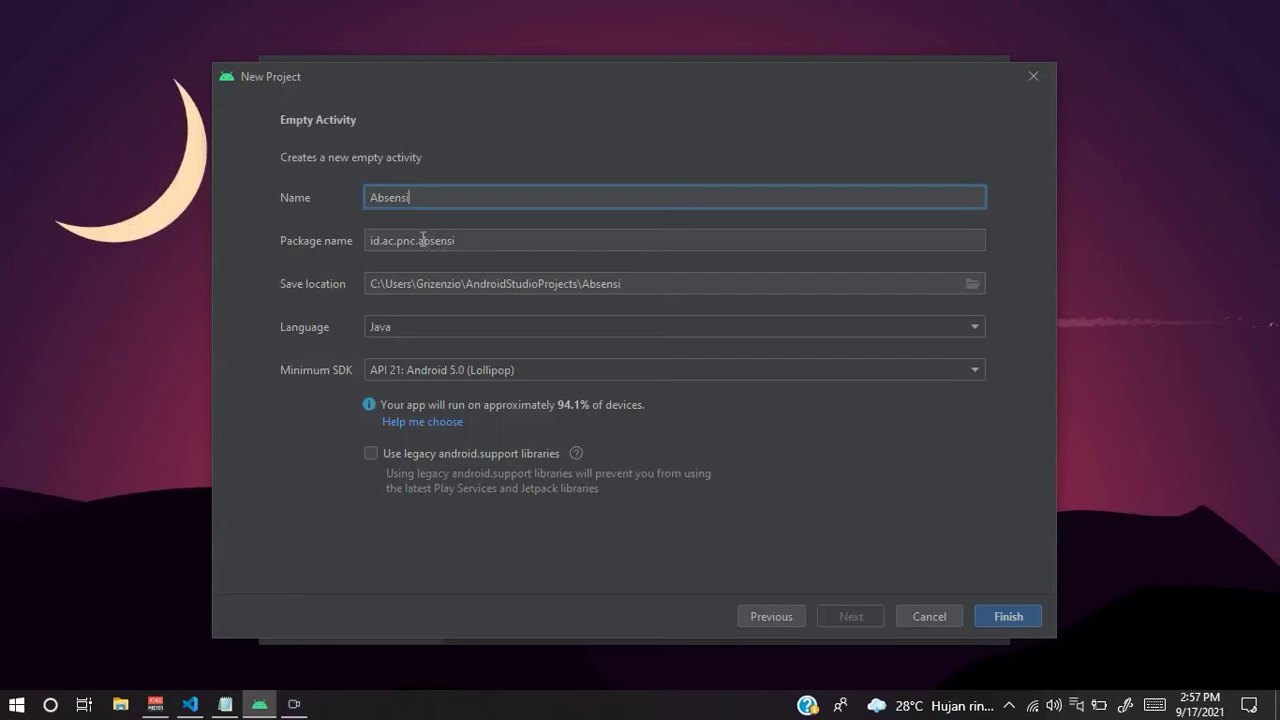
pyautogui.moveTo(414, 242); pyautogui.dragTo(348, 241)
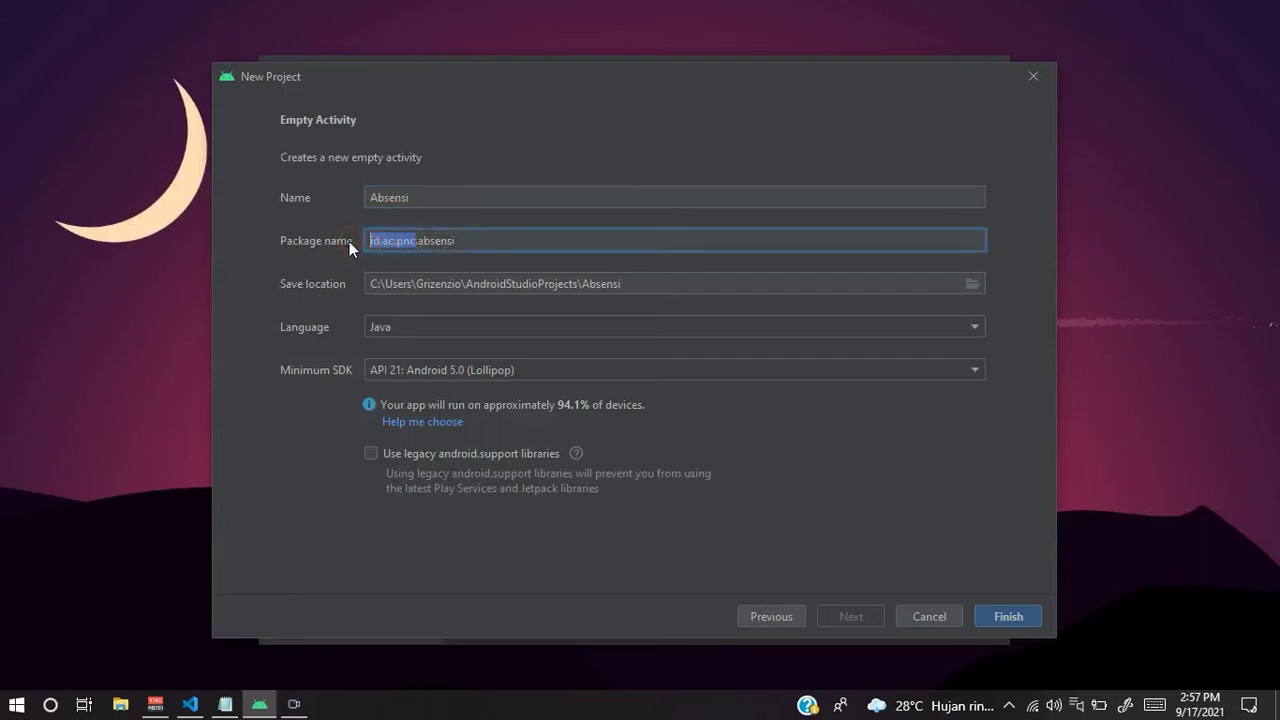
pyautogui.press('BackSpace')
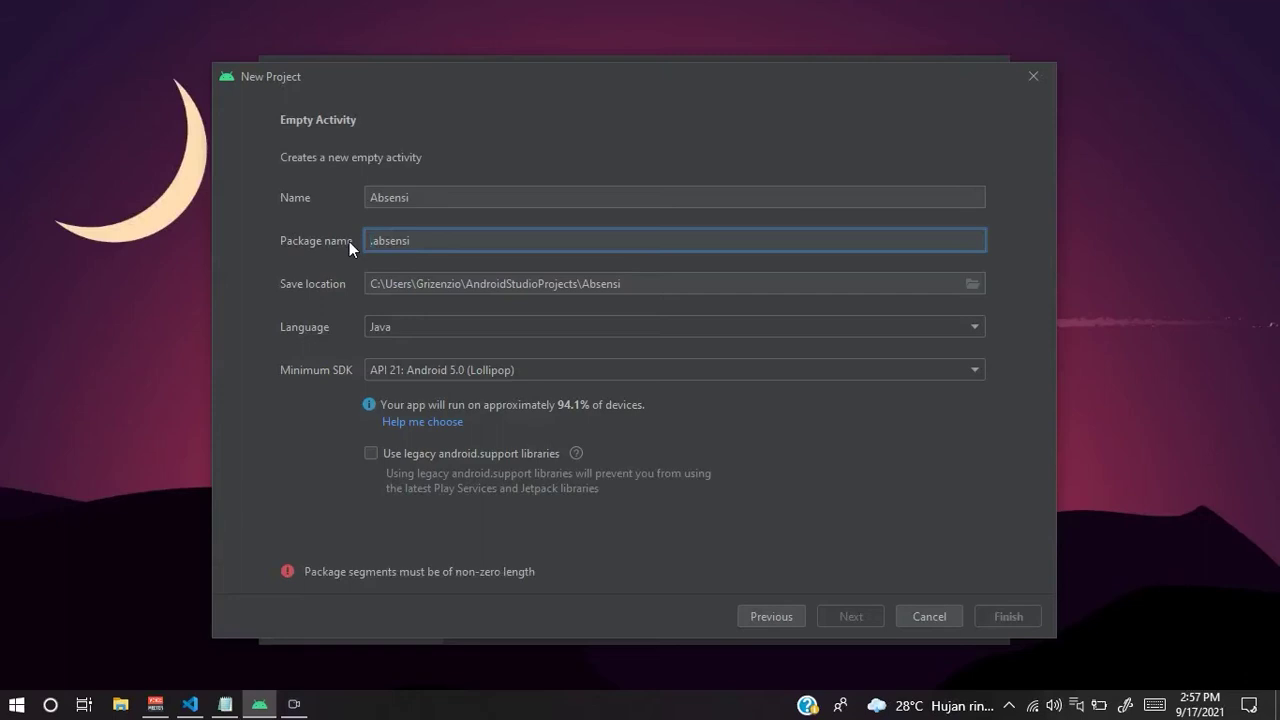
pyautogui.write('com')
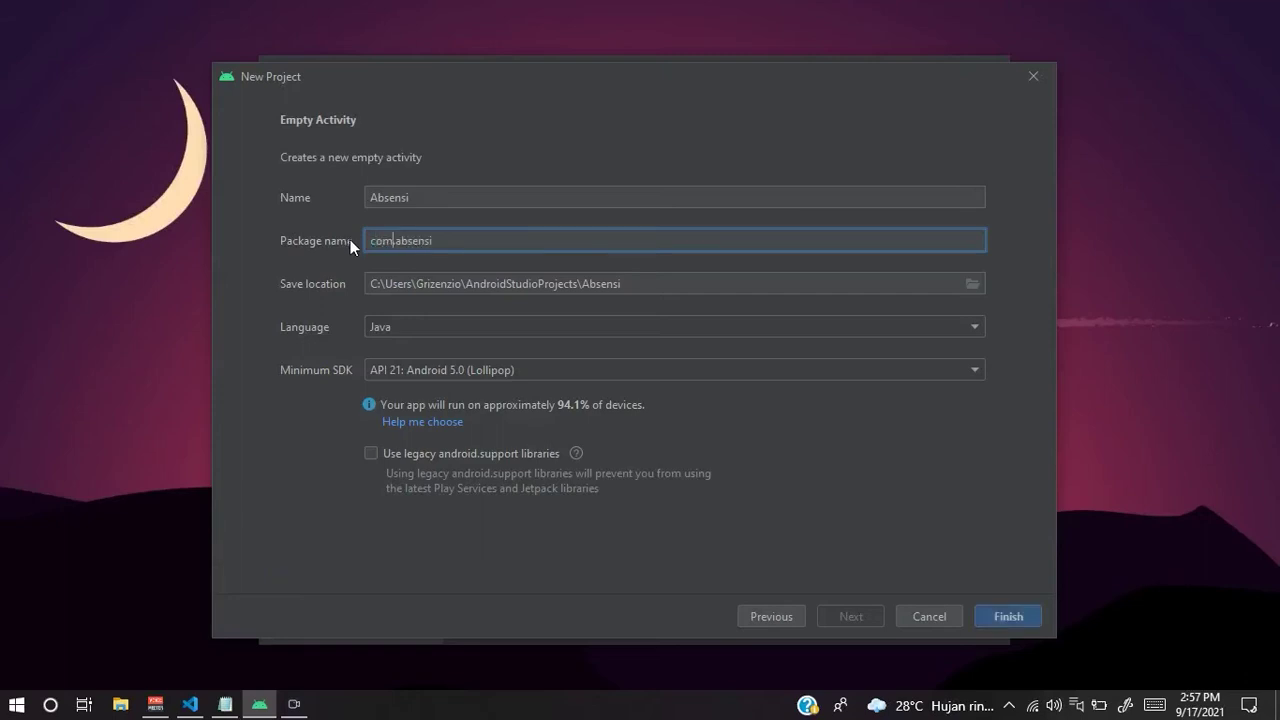
pyautogui.click(473, 240)
pyautogui.moveTo(395, 241); pyautogui.dragTo(343, 241)
pyautogui.click(443, 240)
pyautogui.click(391, 240)
pyautogui.click(463, 241)
pyautogui.write('.grizenzio')
pyautogui.press('BackSpace')
pyautogui.press('BackSpace')
pyautogui.press('BackSpace')
pyautogui.press('BackSpace')
pyautogui.press('BackSpace')
pyautogui.press('BackSpace')
pyautogui.press('BackSpace')
pyautogui.press('BackSpace')
pyautogui.press('BackSpace')
pyautogui.press('BackSpace')
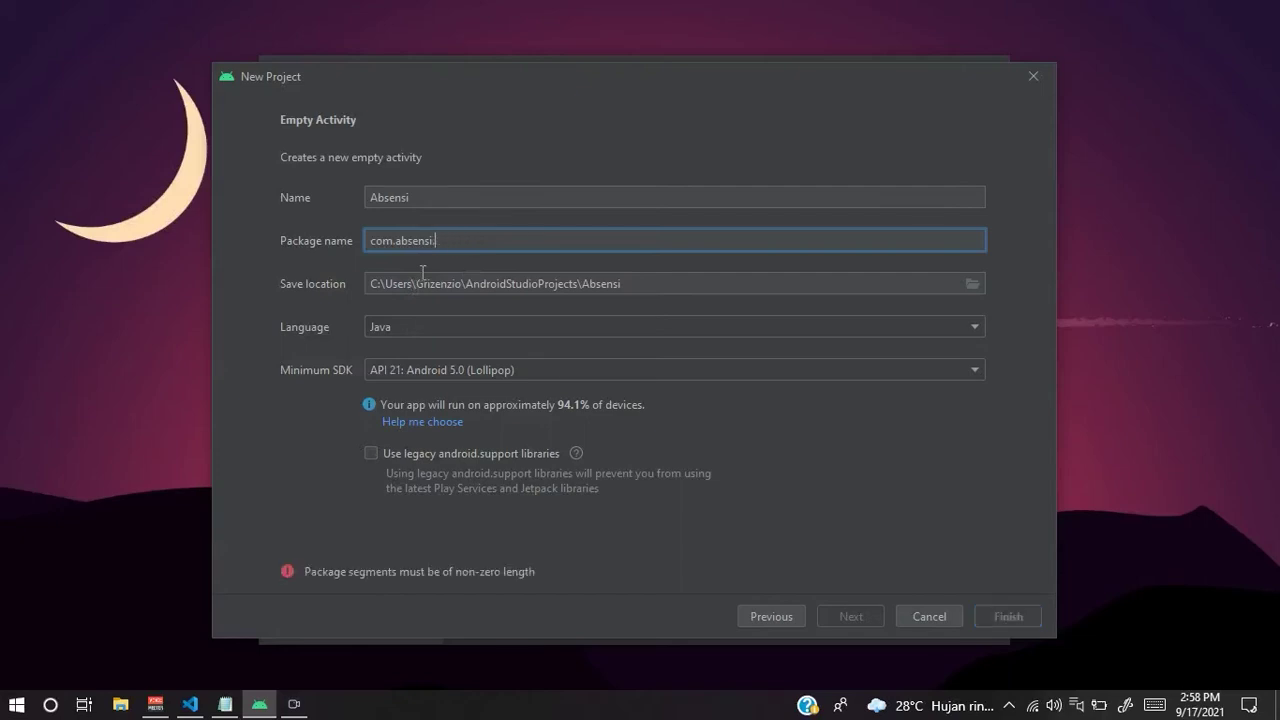
# - Insert the developer's first name as a lowercase segment between com and absensi in the package name
pyautogui.press('Left')
pyautogui.press('Left')
pyautogui.press('Left')
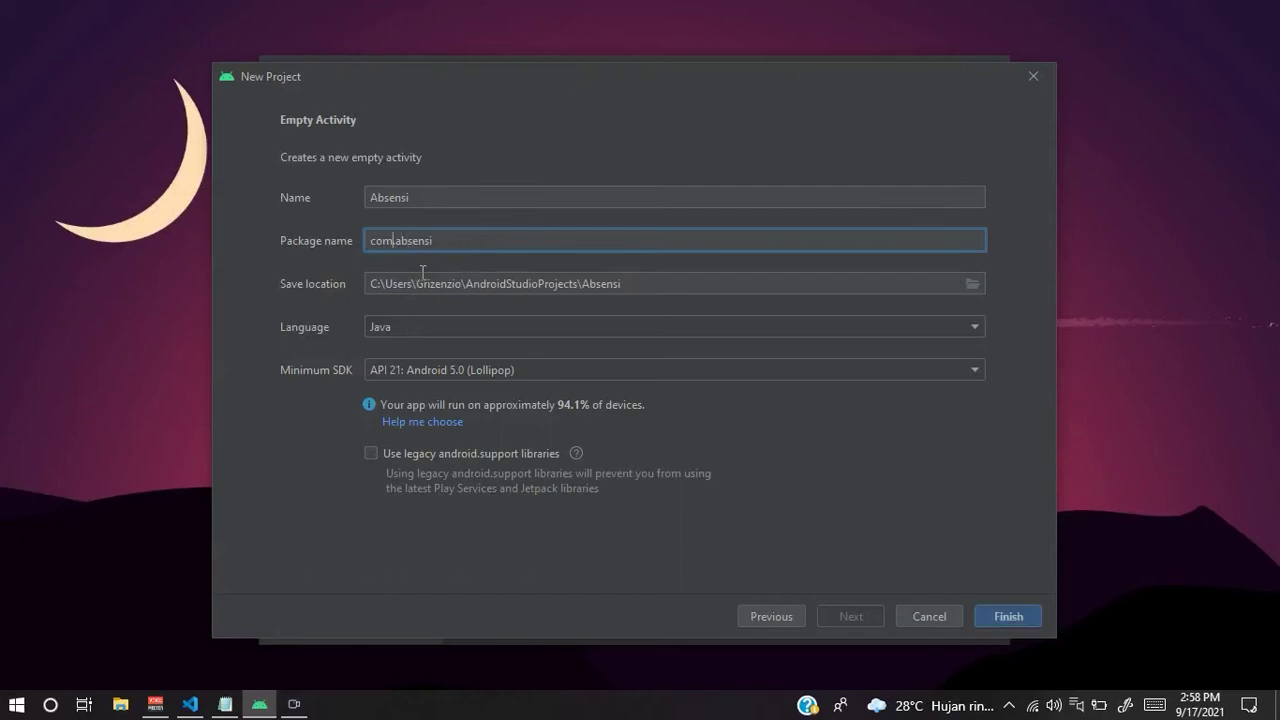
pyautogui.write('.grizenzio')
pyautogui.click(492, 242)
pyautogui.click(371, 283)
pyautogui.moveTo(371, 283); pyautogui.dragTo(726, 279)
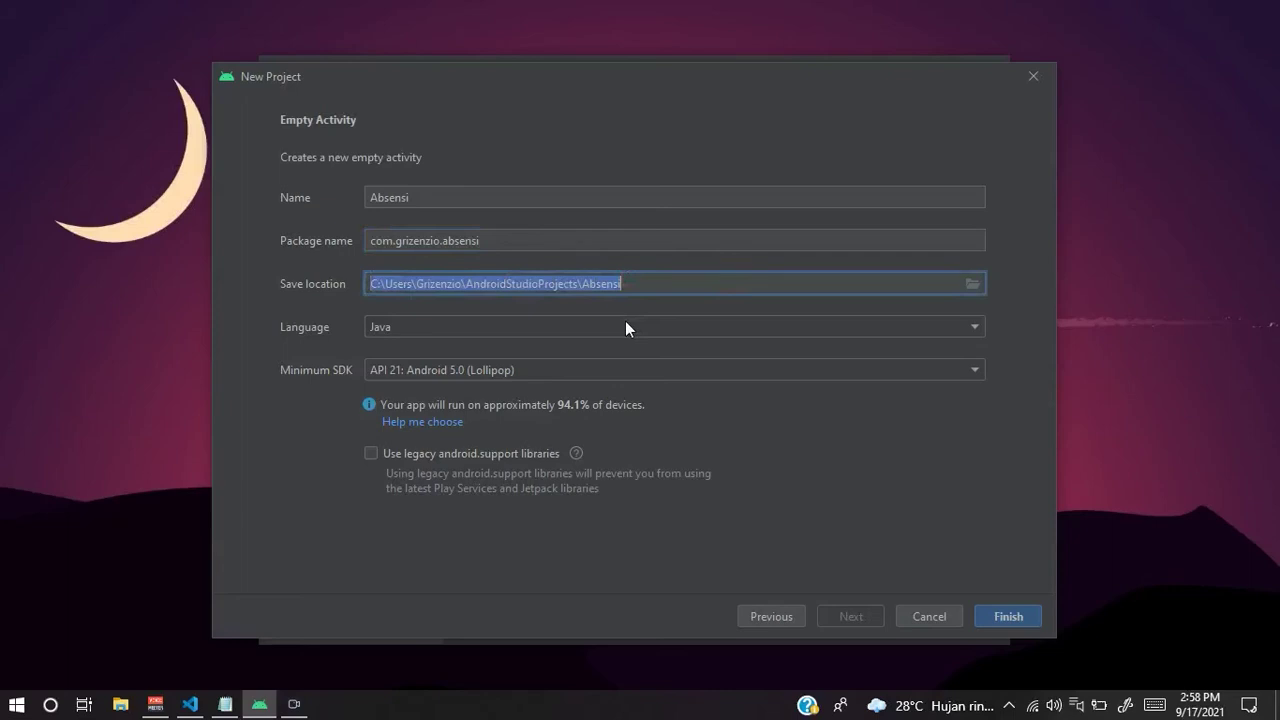
pyautogui.click(376, 285)
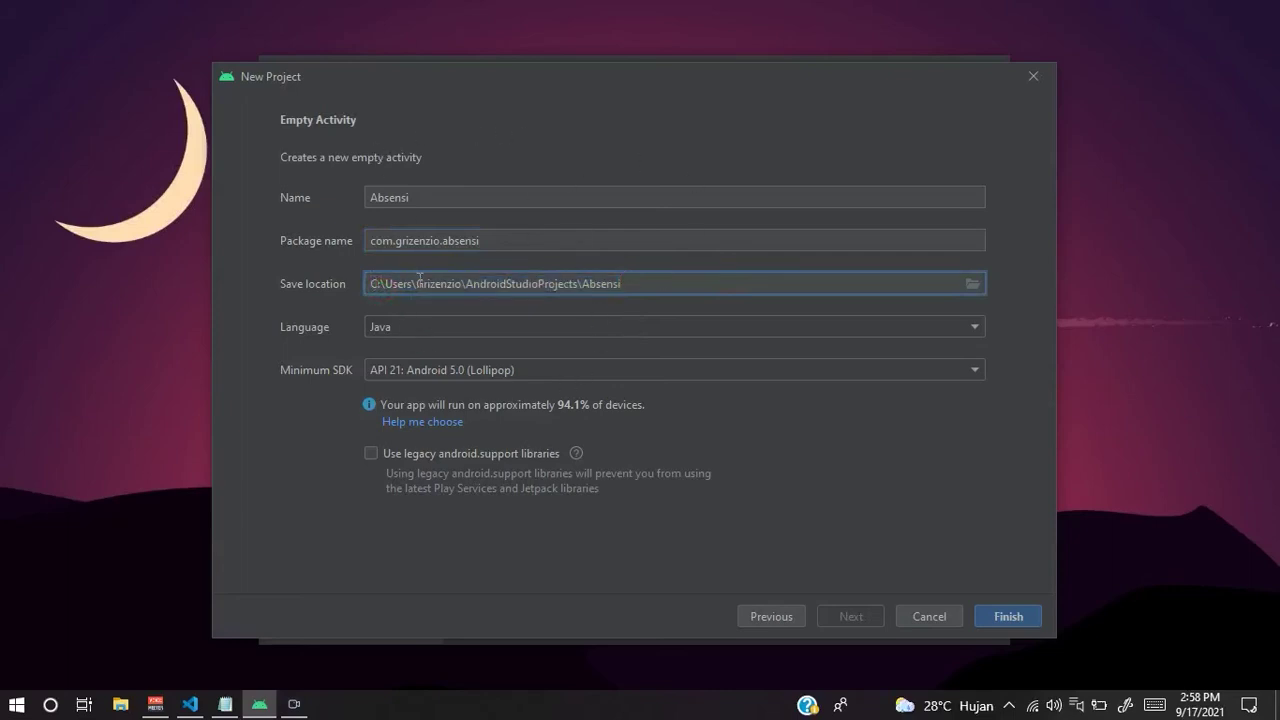
pyautogui.moveTo(418, 283); pyautogui.dragTo(651, 283)
# - Check the available programming languages and choose Java for the project
pyautogui.click(401, 328)
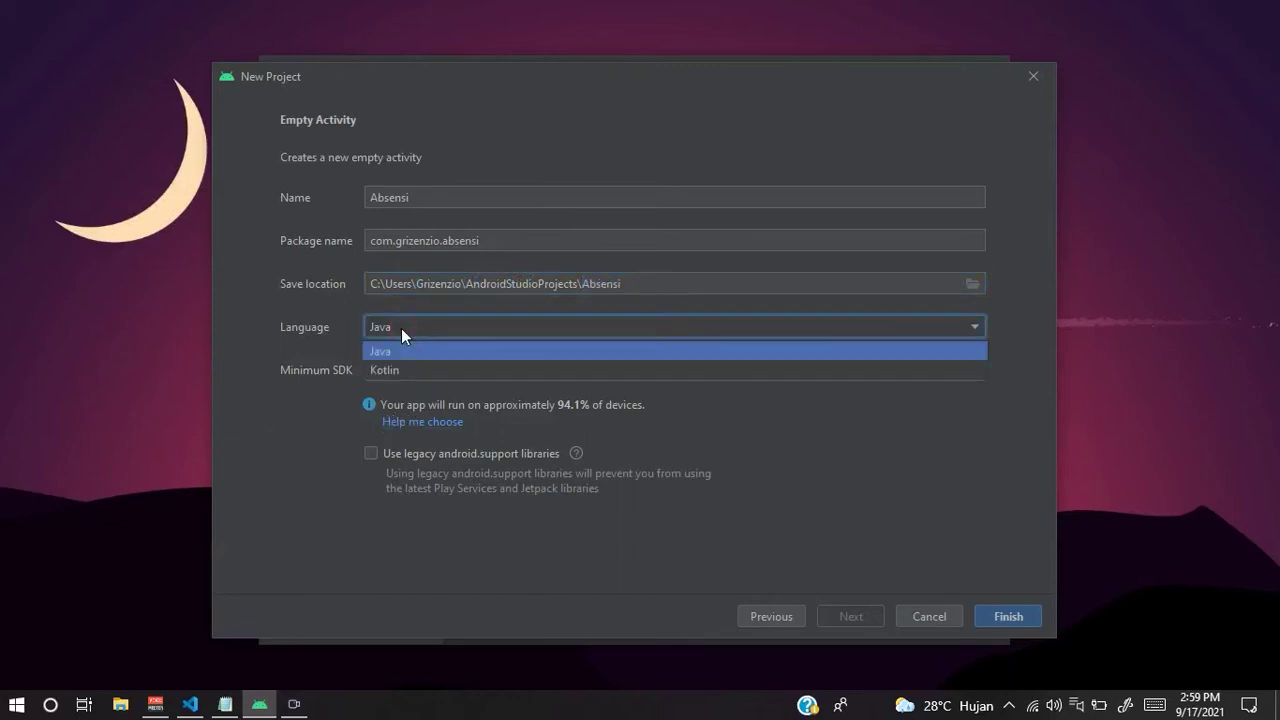
pyautogui.click(277, 432)
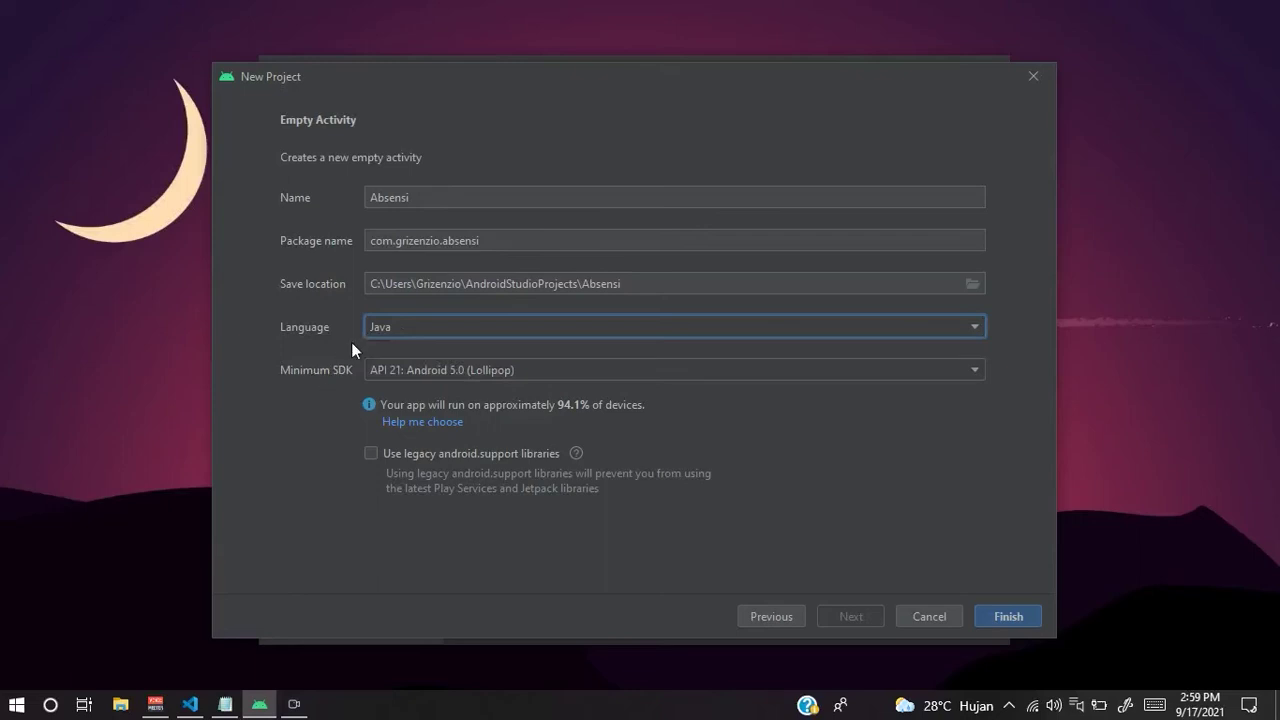
pyautogui.click(411, 326)
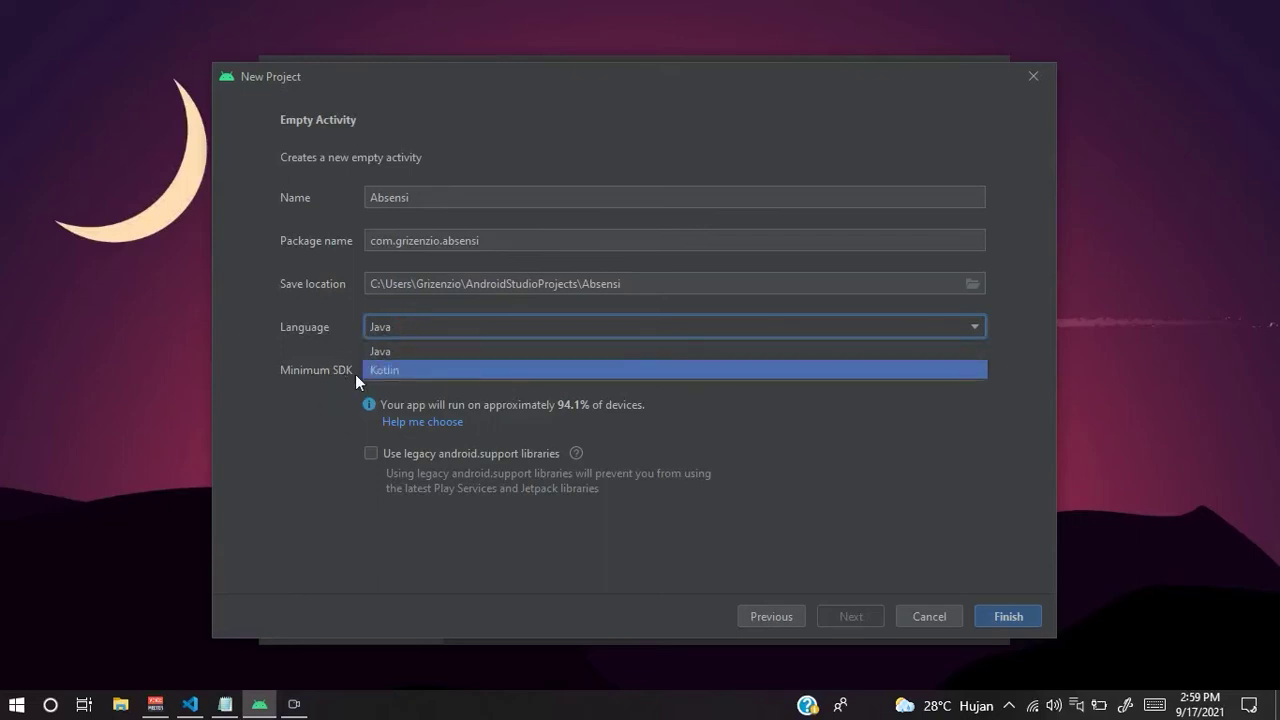
pyautogui.click(407, 353)
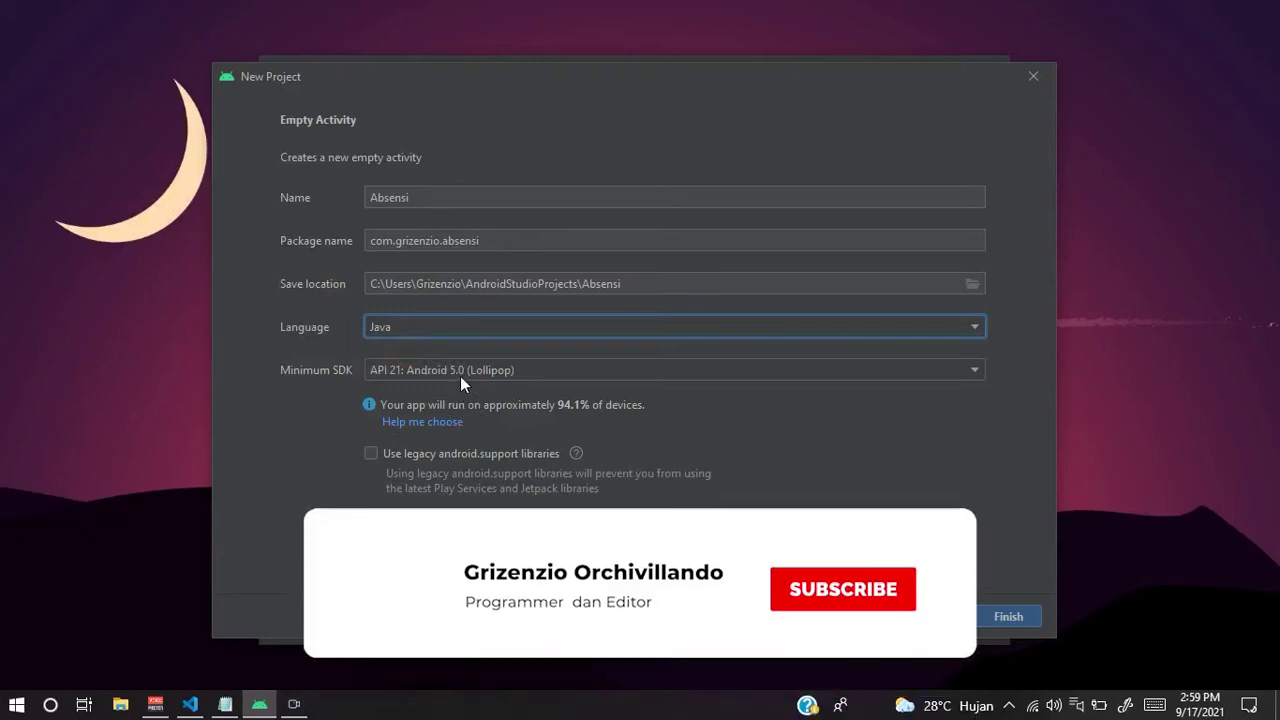
# - Examine the list of minimum SDK versions without changing the selected API level
pyautogui.click(460, 376)
pyautogui.scroll(2, 447, 463)
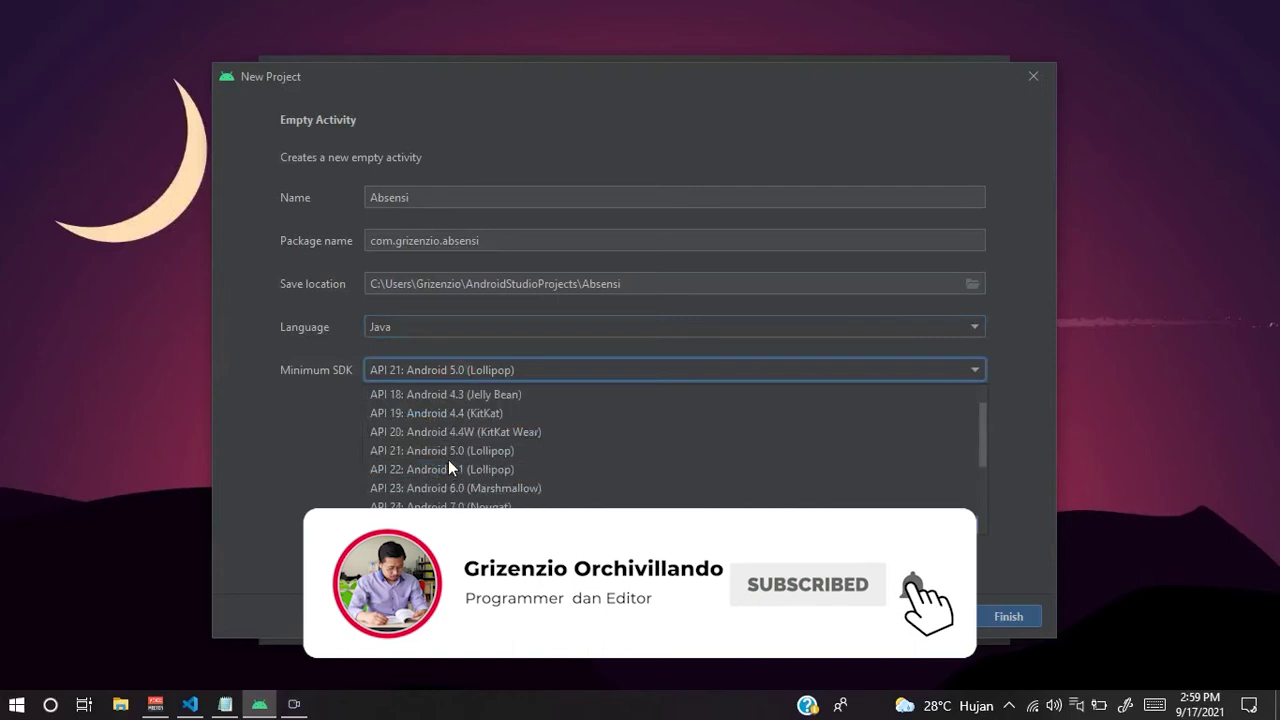
pyautogui.click(320, 446)
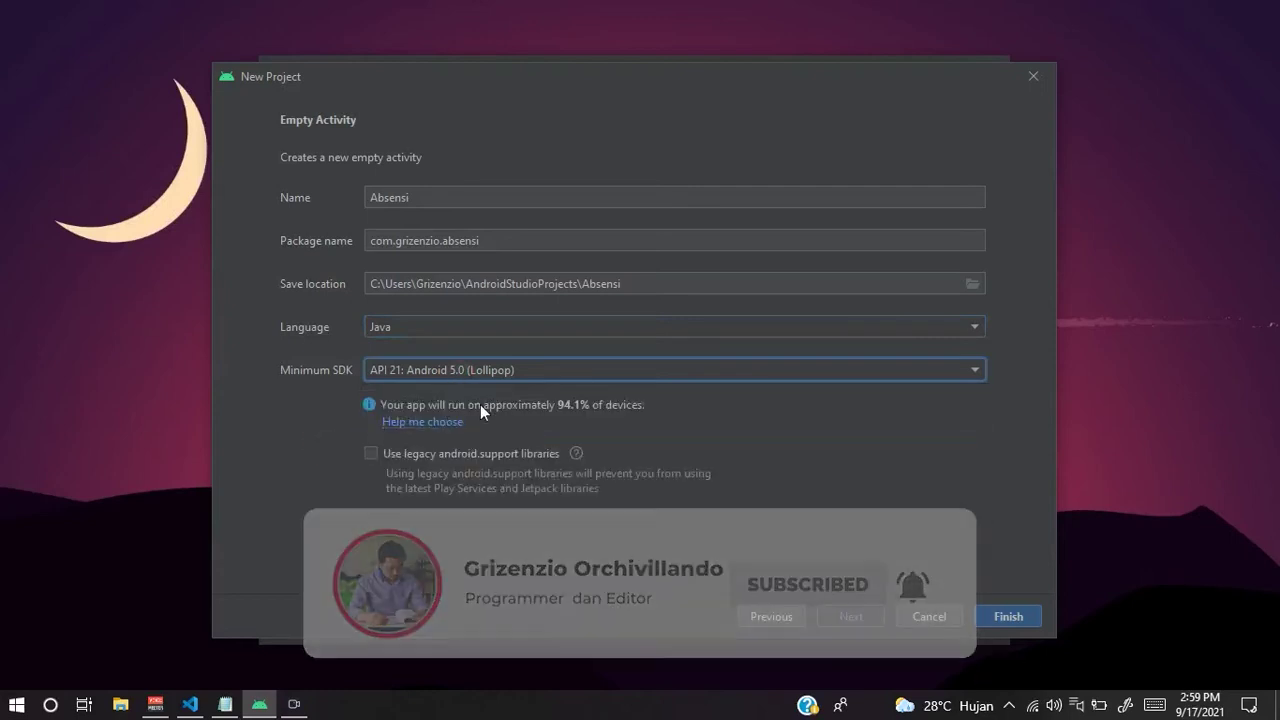
pyautogui.moveTo(436, 91)
pyautogui.mouseDown()
pyautogui.moveTo(440, 107)
pyautogui.moveTo(428, 100)
pyautogui.mouseUp()
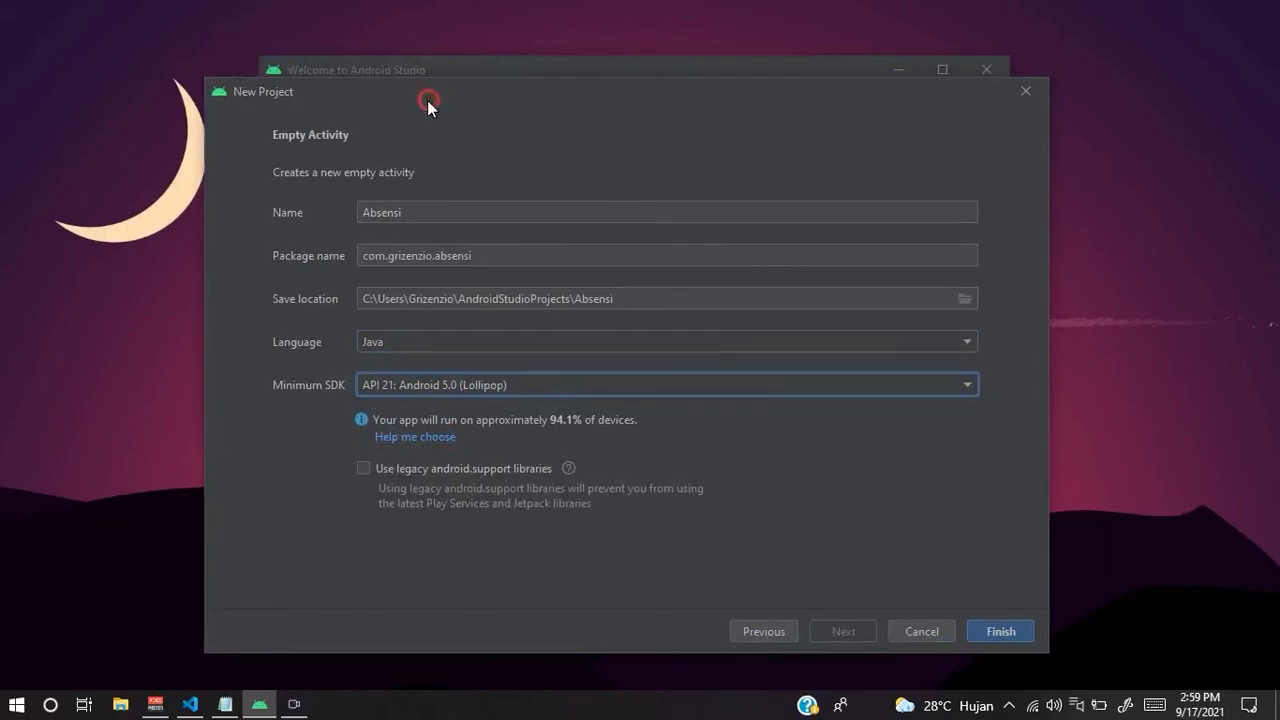
pyautogui.click(444, 385)
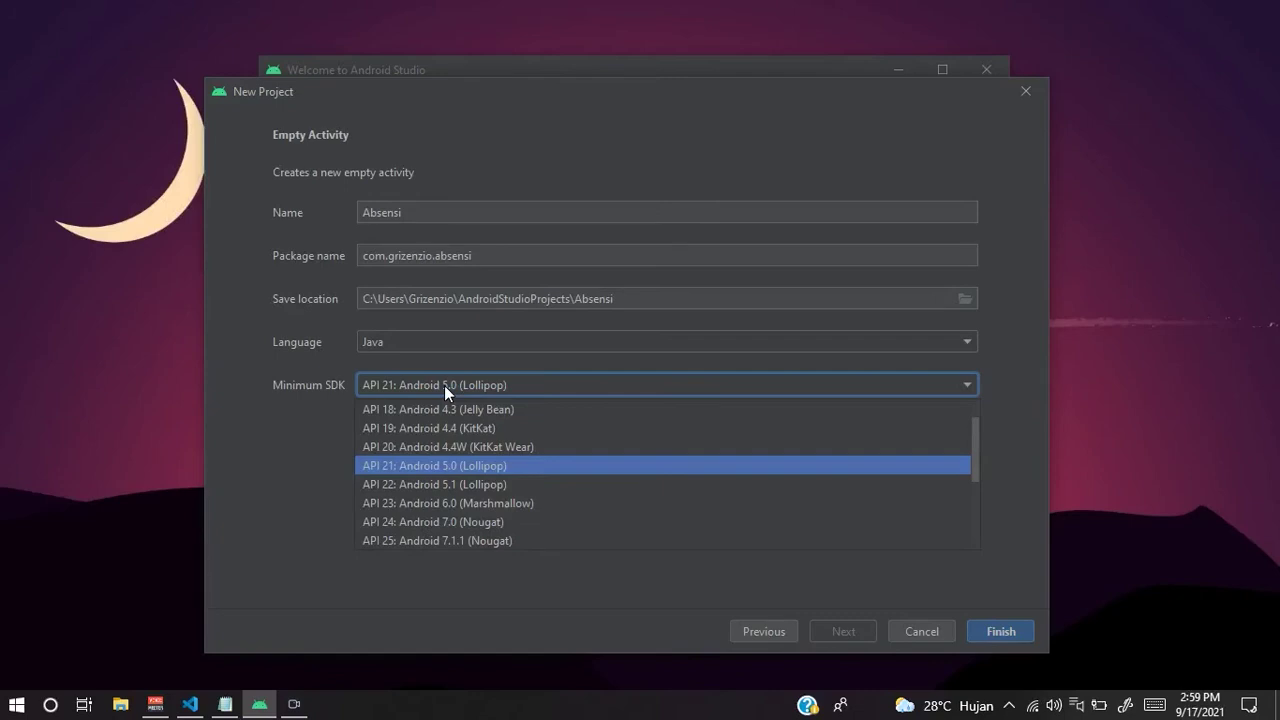
pyautogui.click(320, 489)
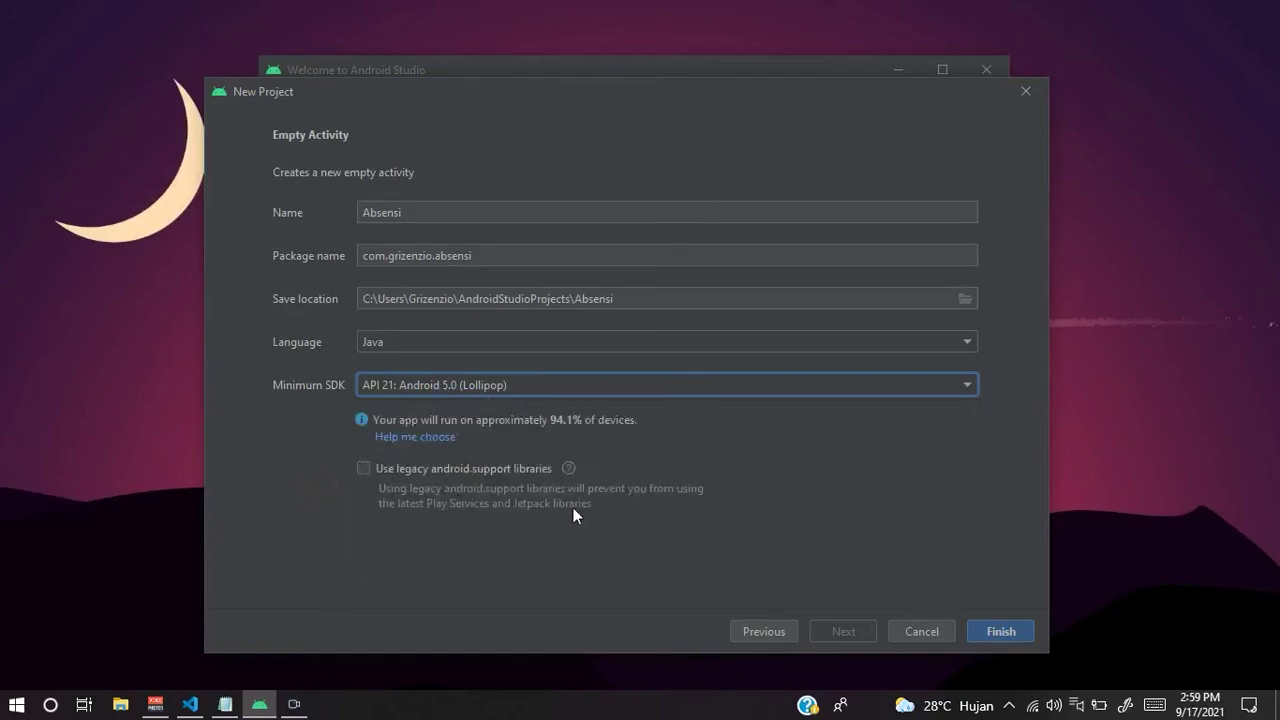
pyautogui.click(916, 515)
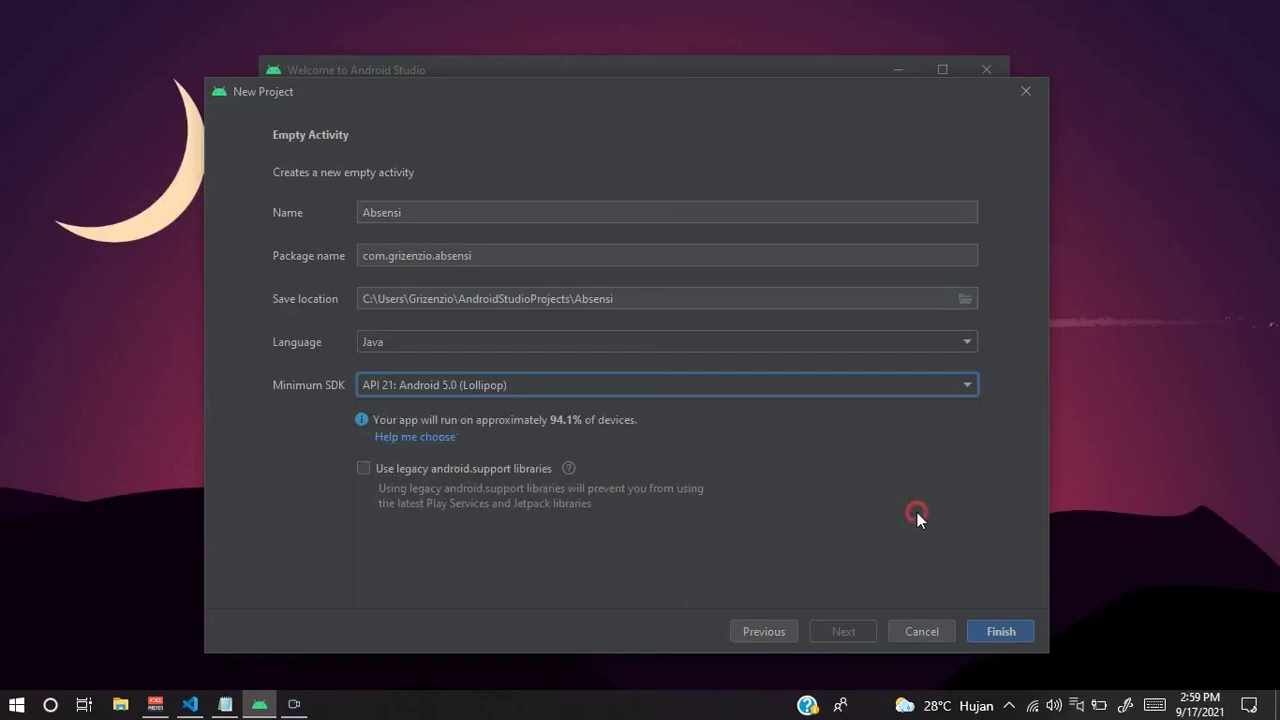
# - Finish creating the project and narrow the project tree to give the code editor more room
pyautogui.click(1001, 631)
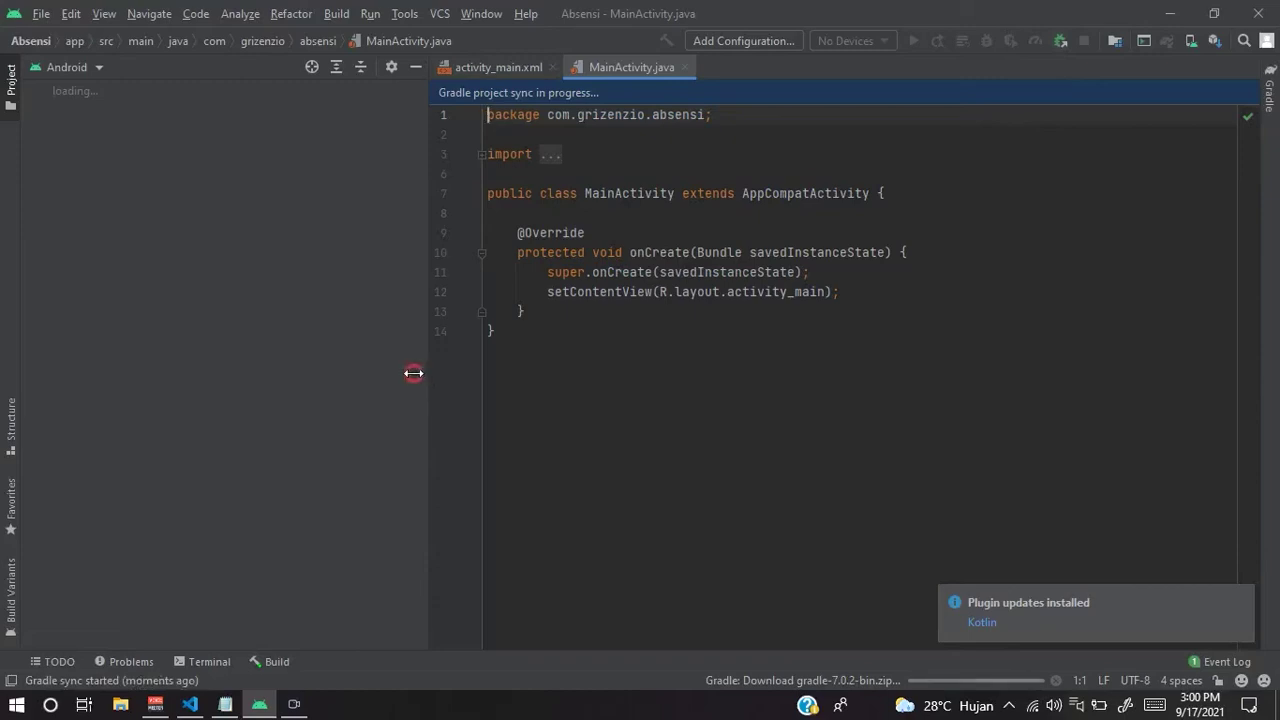
pyautogui.moveTo(414, 371); pyautogui.dragTo(297, 368)
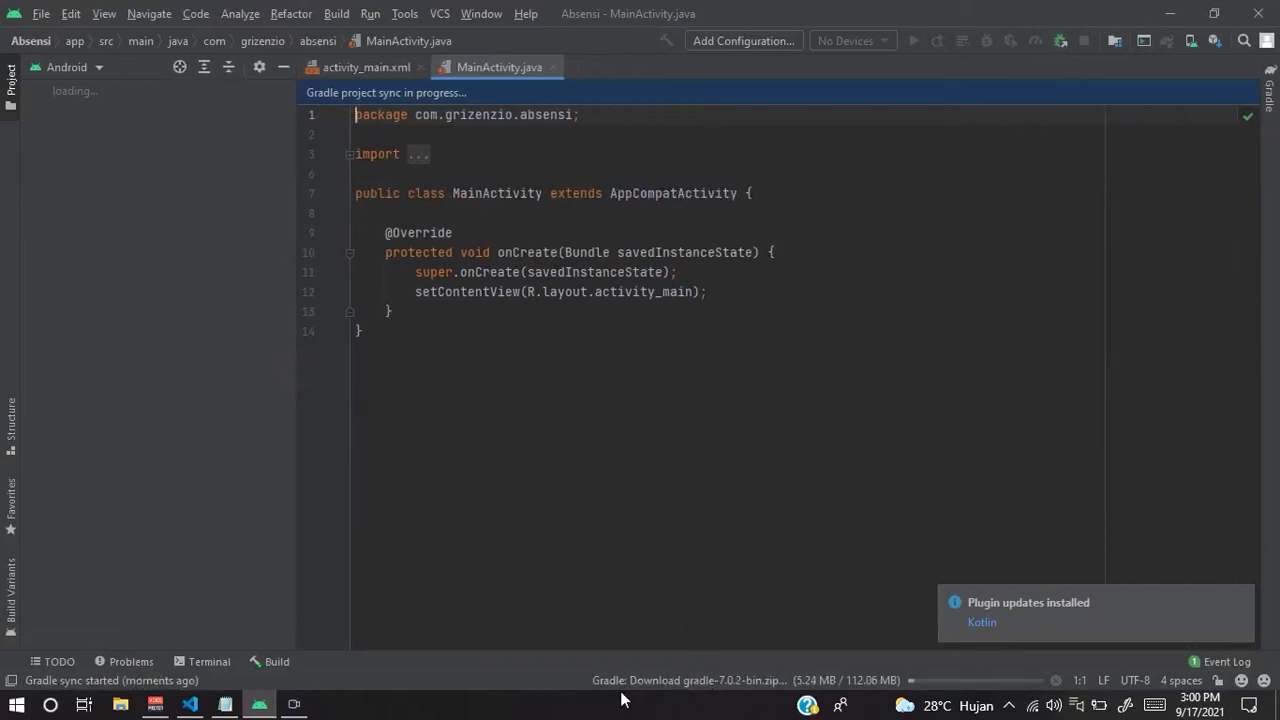